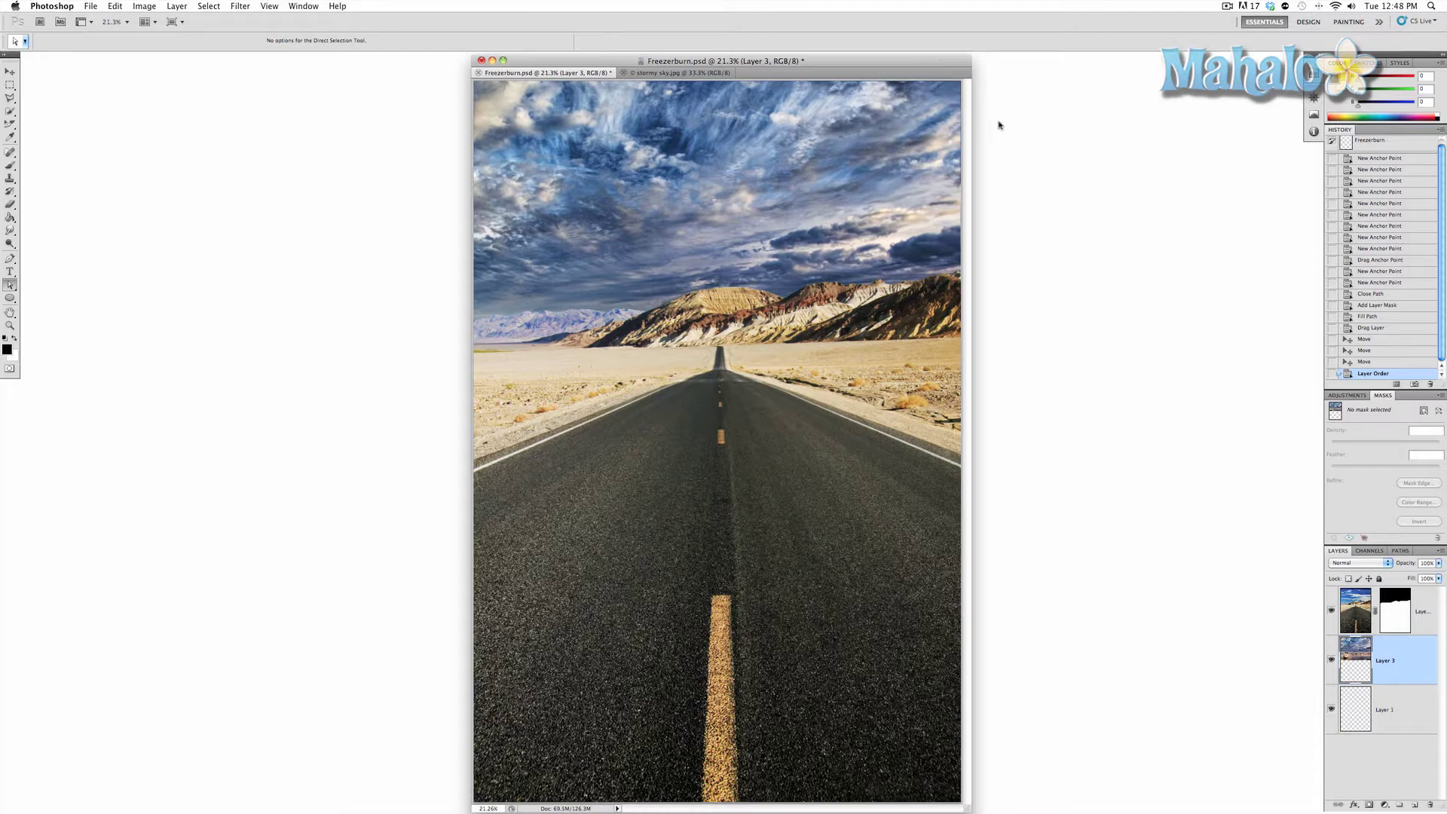
# Hide Layer 3 and show it again to compare the image without and with the stormy sky.
pyautogui.click(1332, 660)
pyautogui.click(1332, 660)
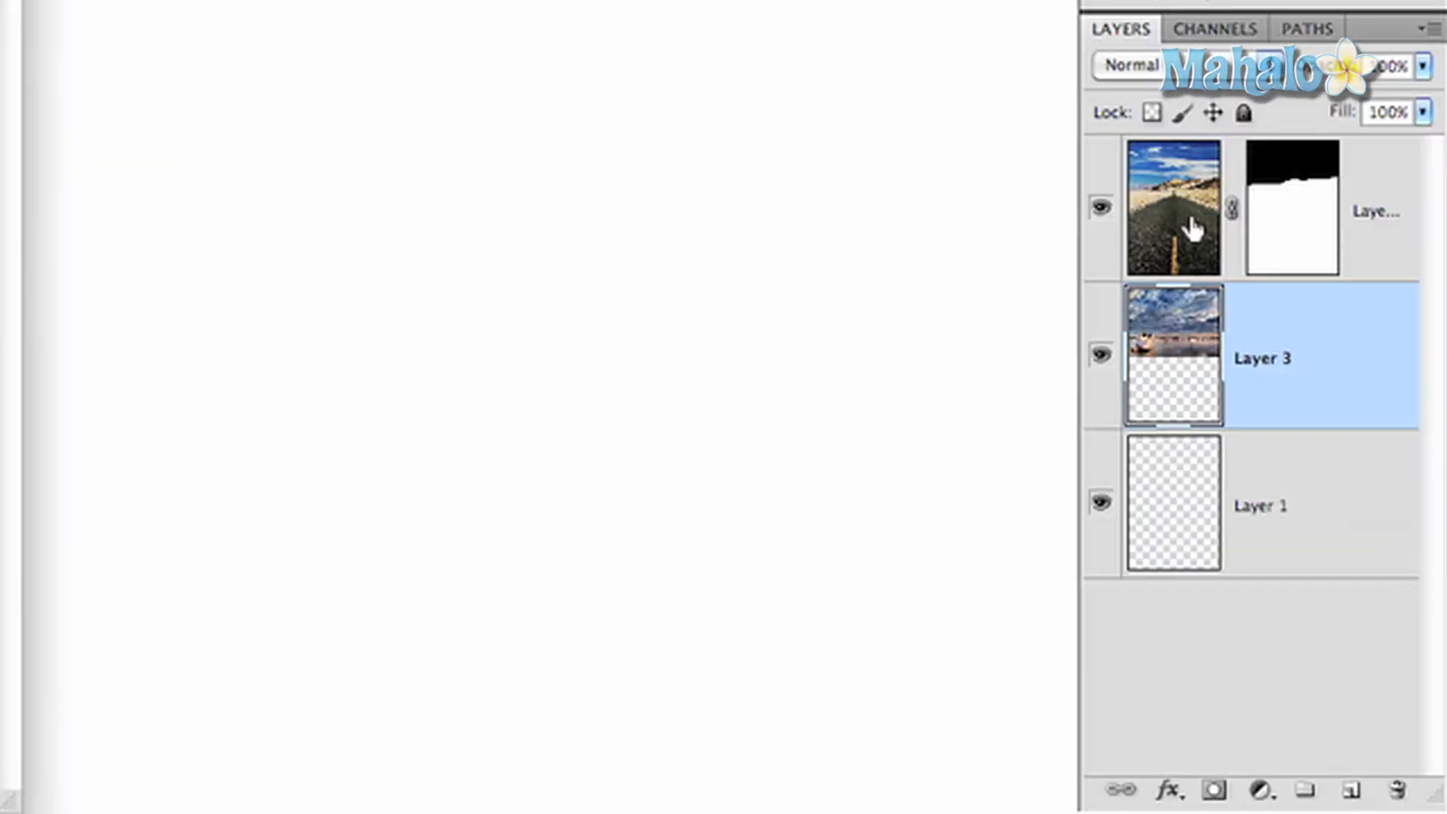
# Activate the road layer's mask and reduce the Brush size for touching up the edge of the distant mountains.
pyautogui.click(1188, 212)
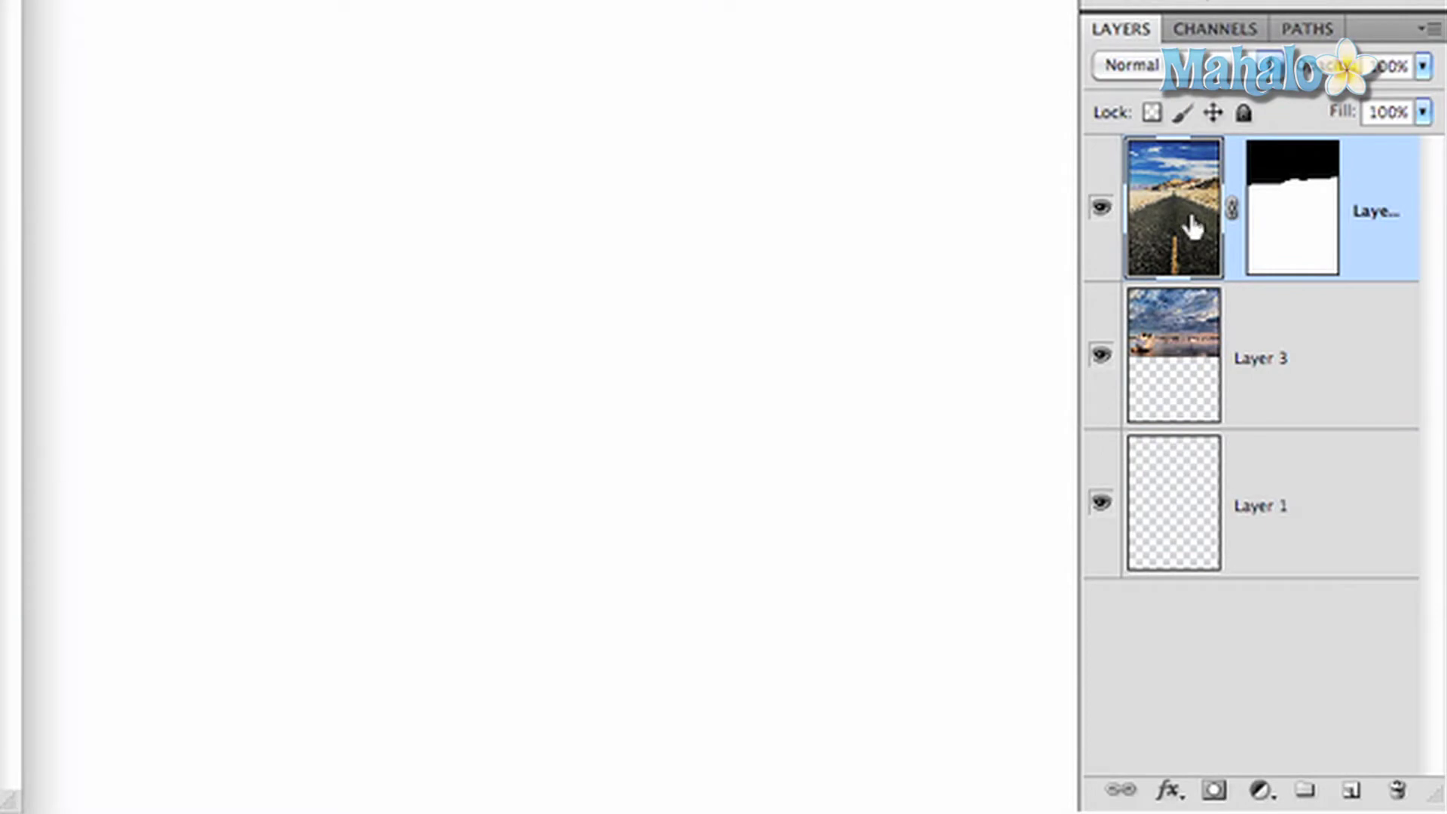
pyautogui.click(1308, 226)
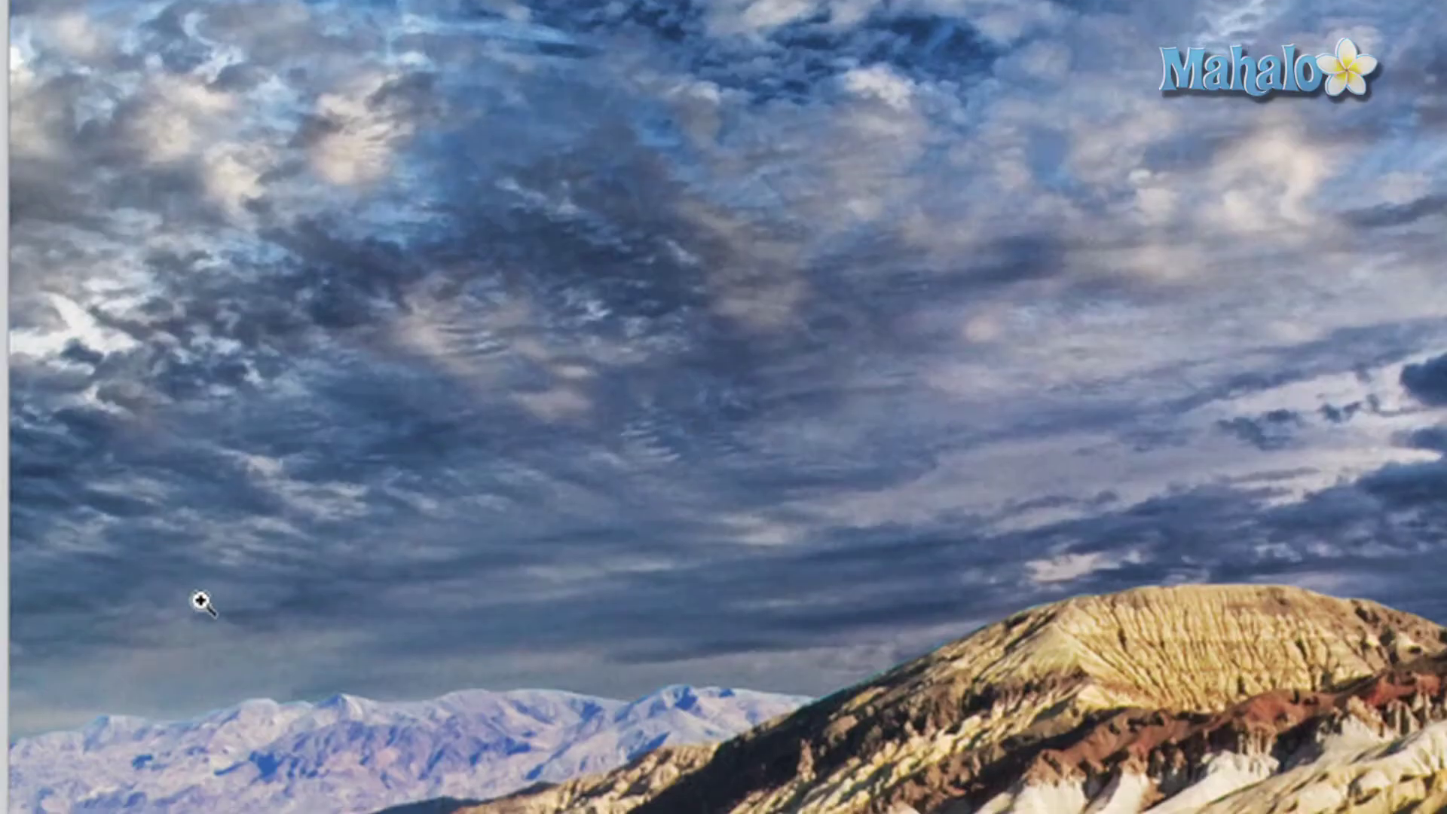
pyautogui.click(302, 691)
pyautogui.scroll(-5, 303, 690)
pyautogui.click(26, 725)
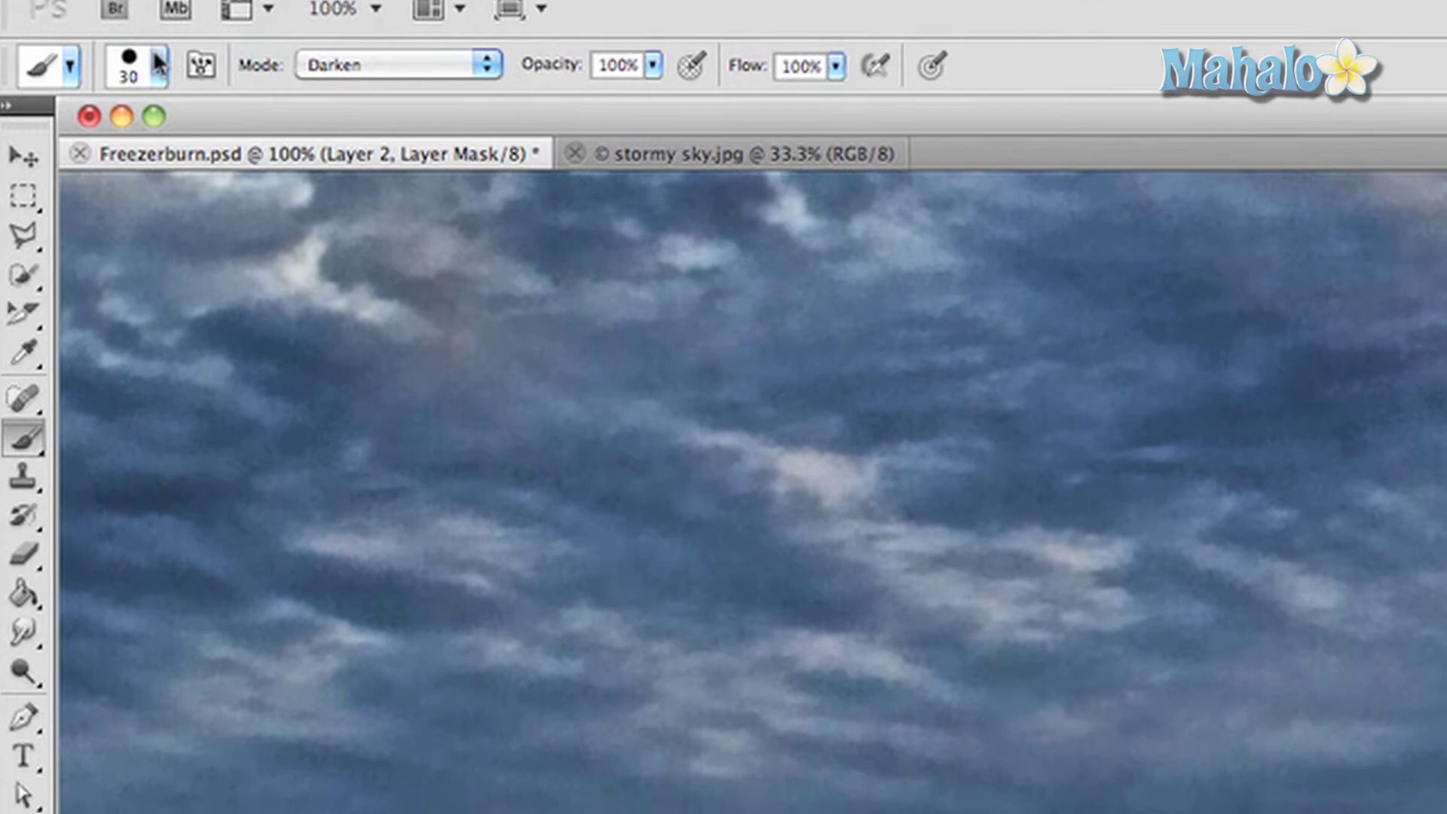
pyautogui.click(158, 120)
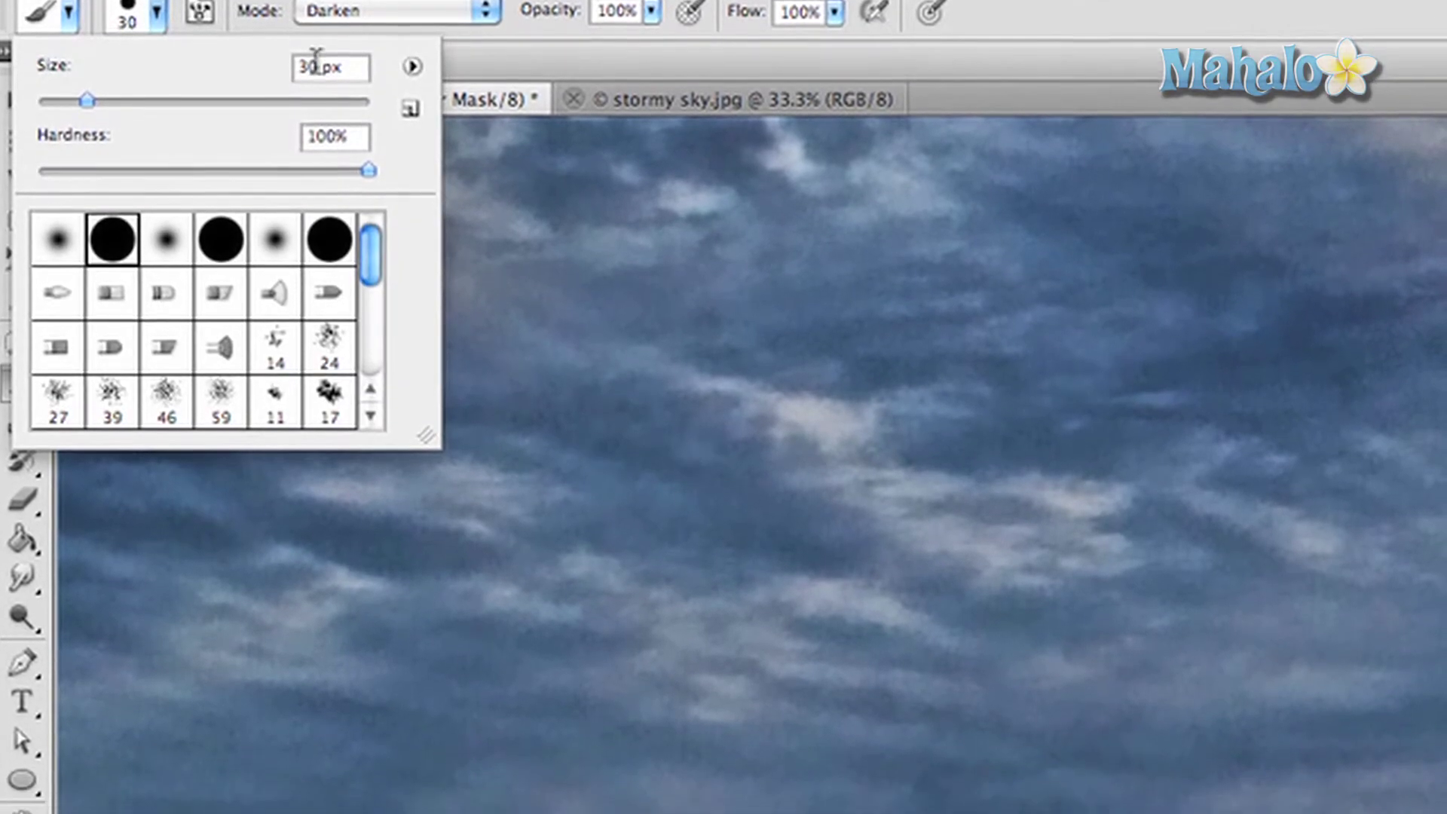
pyautogui.doubleClick(311, 104)
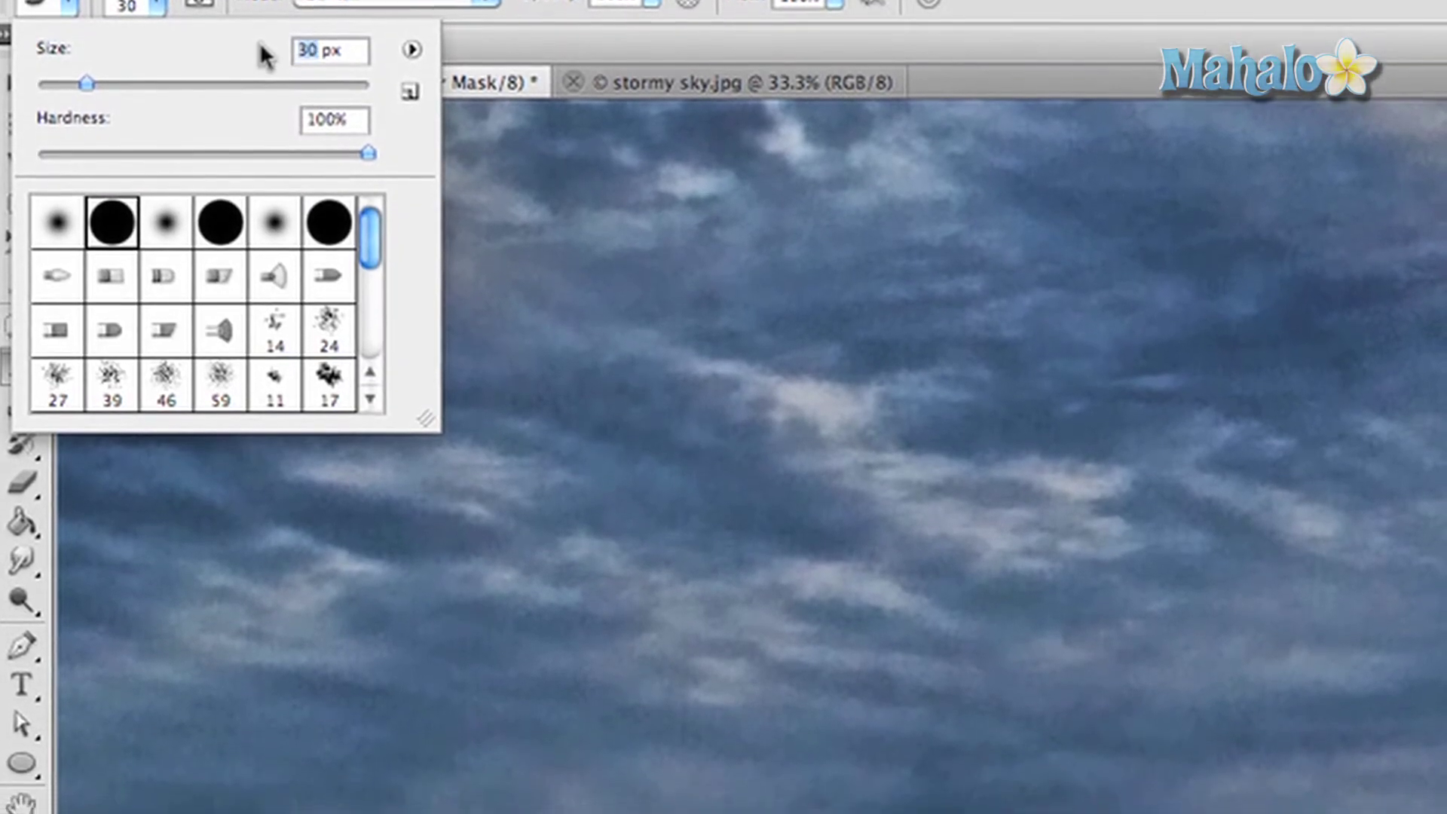
pyautogui.write('2')
pyautogui.press('Return')
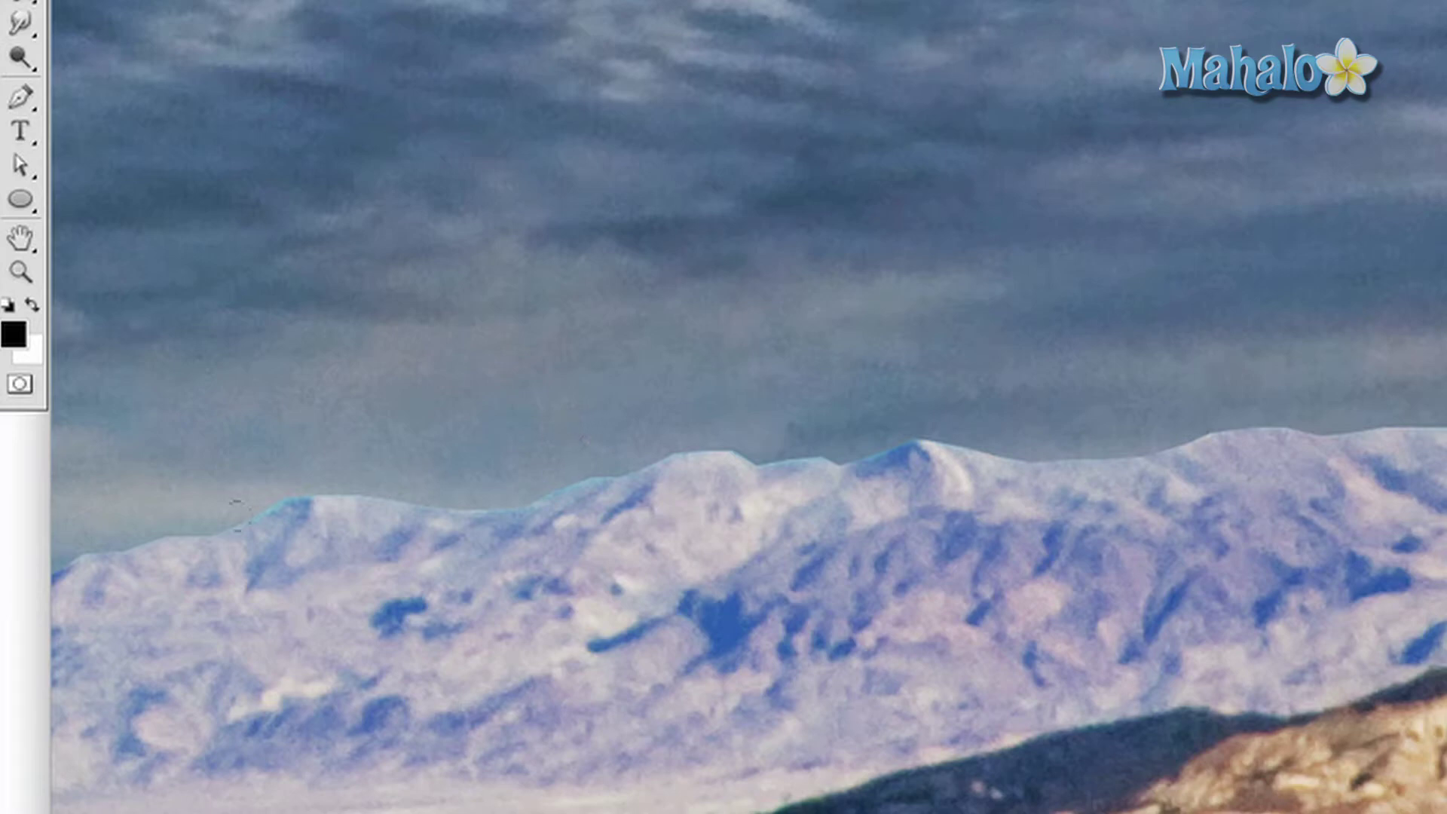
# Paint black on the mask along the crest of the distant blue mountains to remove the leftover sky fringe.
pyautogui.scroll(-2, 249, 517)
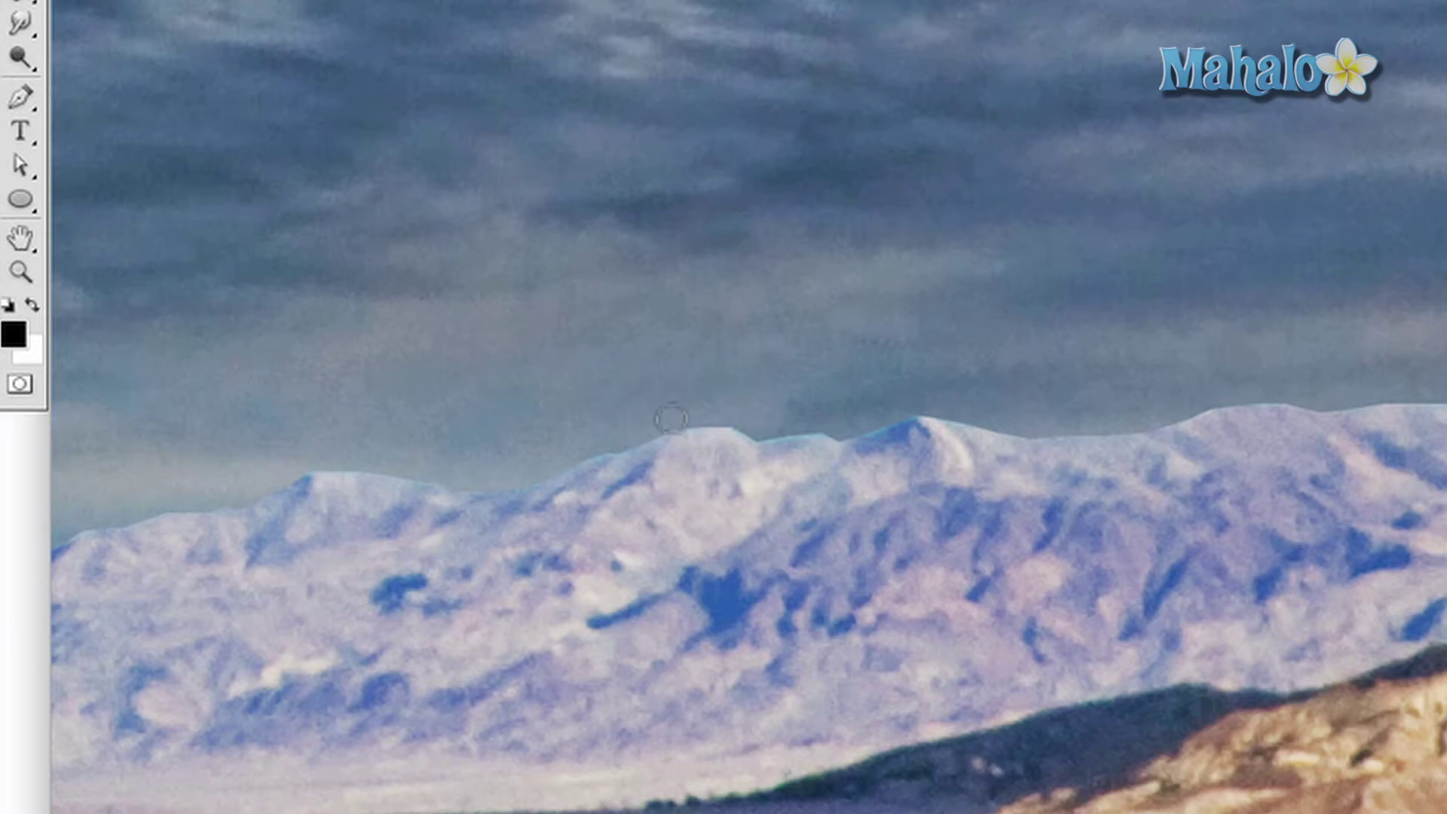
pyautogui.moveTo(712, 420)
pyautogui.mouseDown()
pyautogui.moveTo(843, 430)
pyautogui.moveTo(896, 412)
pyautogui.mouseUp()
pyautogui.moveTo(740, 421); pyautogui.dragTo(865, 425)
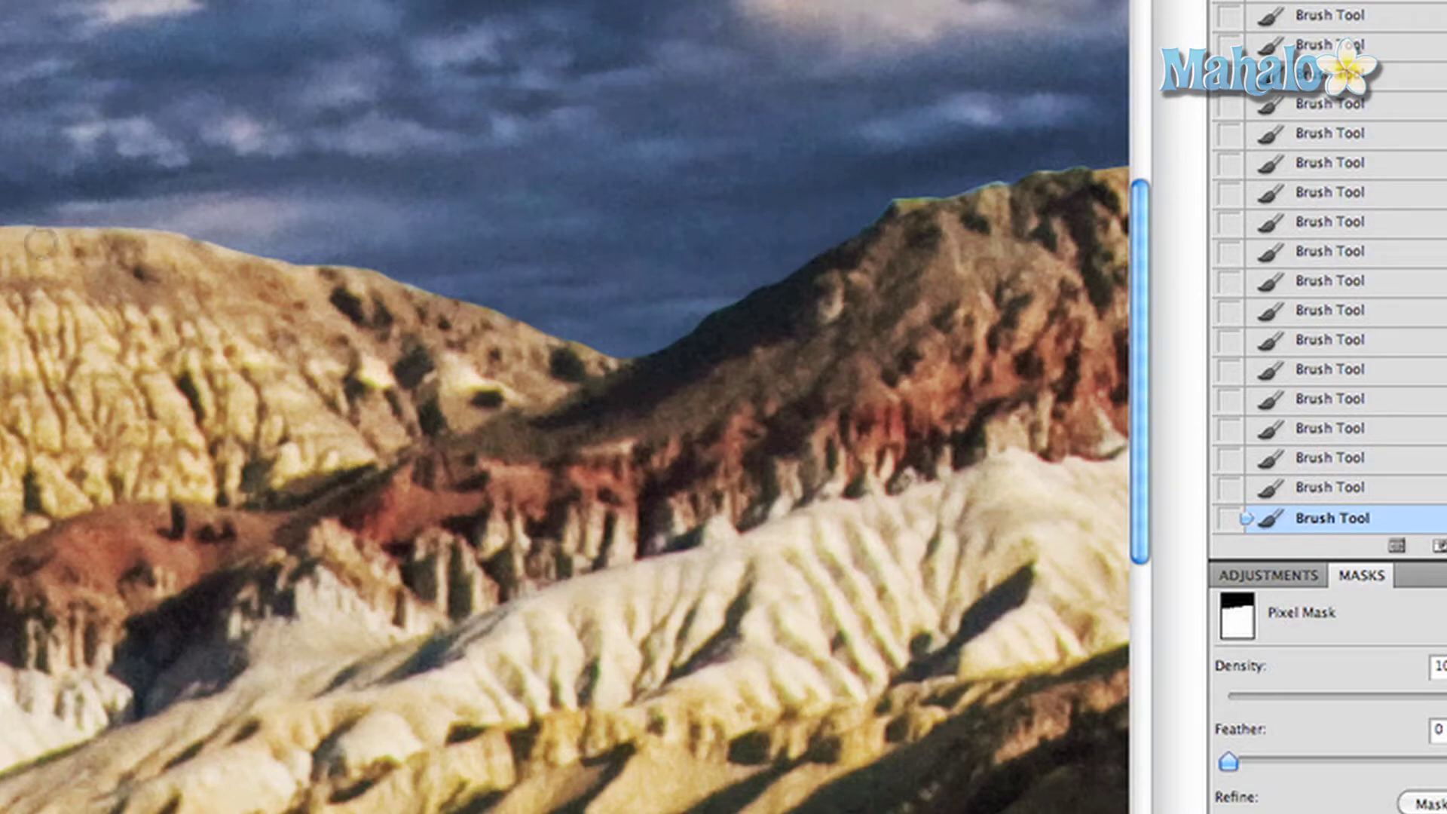
# Paint black on the mask along the ridge line of the brown hills, working across to the image's far edge.
pyautogui.hscroll(6, 424, 289)
pyautogui.moveTo(422, 188)
pyautogui.mouseDown()
pyautogui.moveTo(493, 181)
pyautogui.moveTo(572, 157)
pyautogui.mouseUp()
pyautogui.hscroll(10, 611, 129)
pyautogui.moveTo(88, 152)
pyautogui.mouseDown()
pyautogui.moveTo(226, 159)
pyautogui.moveTo(295, 134)
pyautogui.moveTo(375, 186)
pyautogui.moveTo(435, 163)
pyautogui.moveTo(569, 158)
pyautogui.mouseUp()
pyautogui.hscroll(15, 569, 158)
pyautogui.moveTo(34, 170)
pyautogui.mouseDown()
pyautogui.moveTo(139, 117)
pyautogui.moveTo(205, 161)
pyautogui.moveTo(279, 169)
pyautogui.moveTo(487, 123)
pyautogui.moveTo(561, 135)
pyautogui.moveTo(667, 119)
pyautogui.moveTo(704, 89)
pyautogui.moveTo(827, 72)
pyautogui.moveTo(832, 49)
pyautogui.moveTo(855, 57)
pyautogui.moveTo(847, 41)
pyautogui.moveTo(1149, 53)
pyautogui.mouseUp()
pyautogui.scroll(-1, 872, 57)
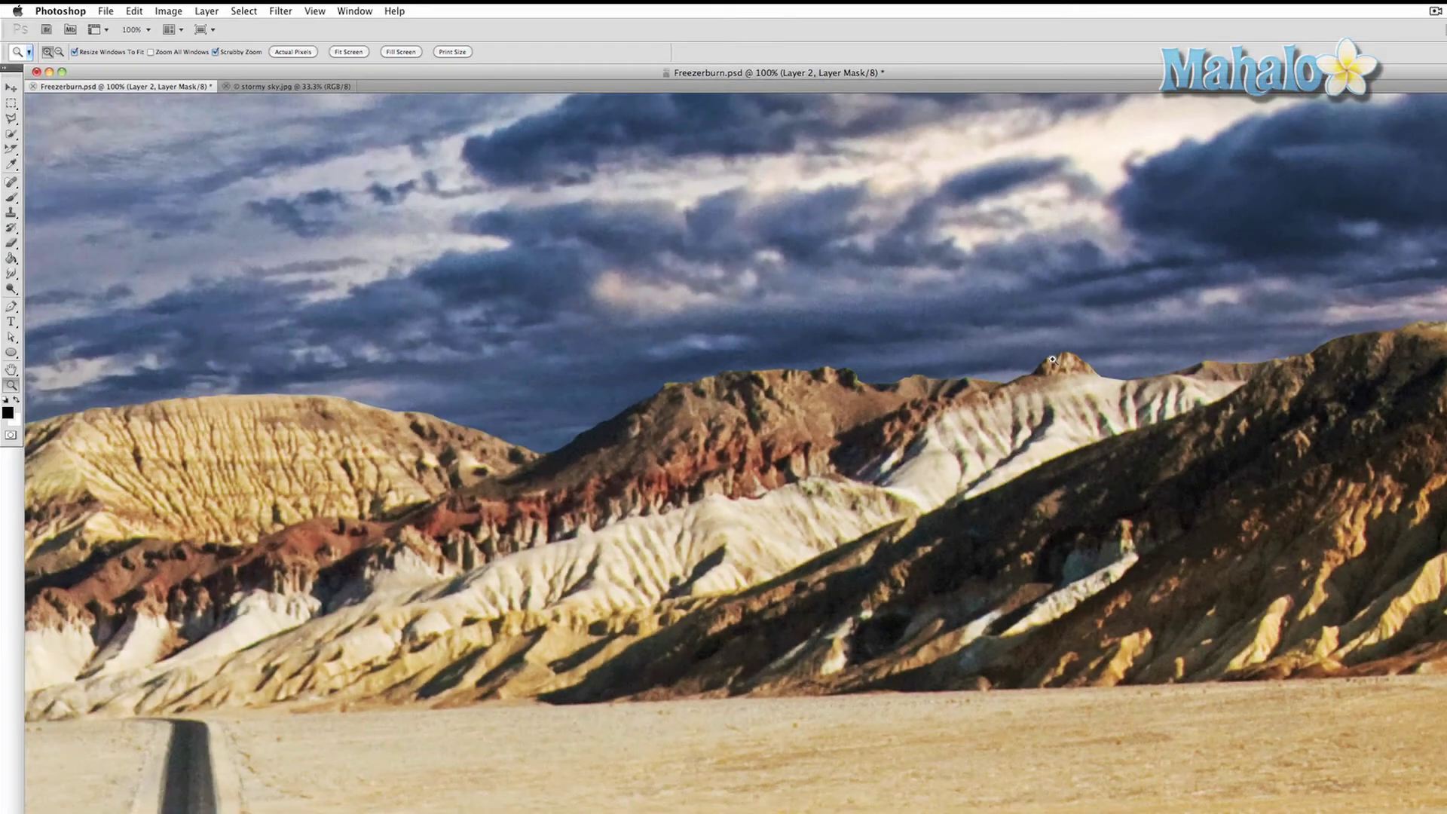
# Examine the masked ridge line in the full image and close up for leftover sky fringe, and recentre the document window.
pyautogui.keyDown('alt'); pyautogui.click(1052, 360); pyautogui.keyUp('alt')
pyautogui.keyDown('alt'); pyautogui.click(1050, 361); pyautogui.keyUp('alt')
pyautogui.keyDown('alt'); pyautogui.click(775, 528); pyautogui.keyUp('alt')
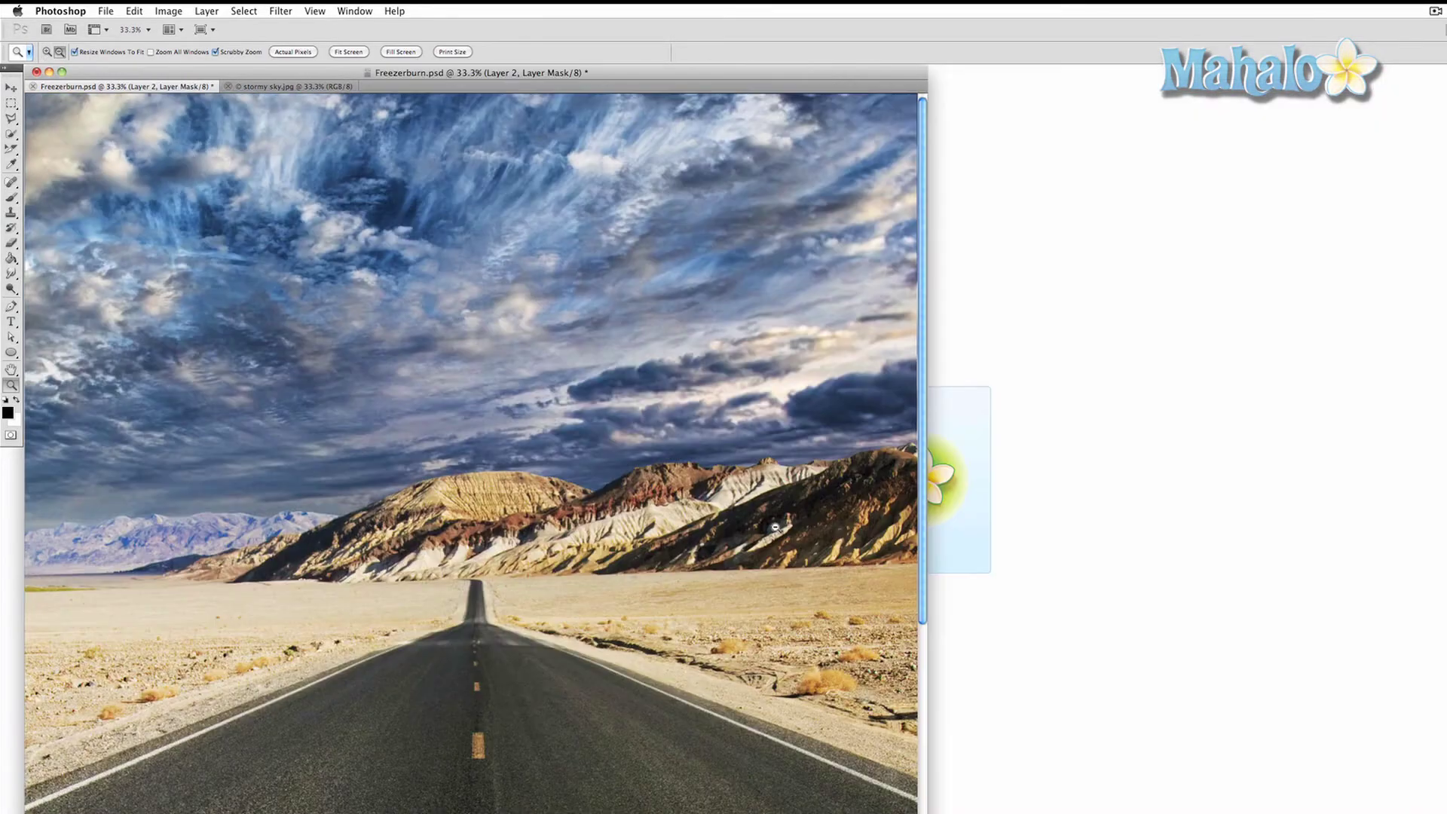
pyautogui.keyDown('alt'); pyautogui.click(632, 533); pyautogui.keyUp('alt')
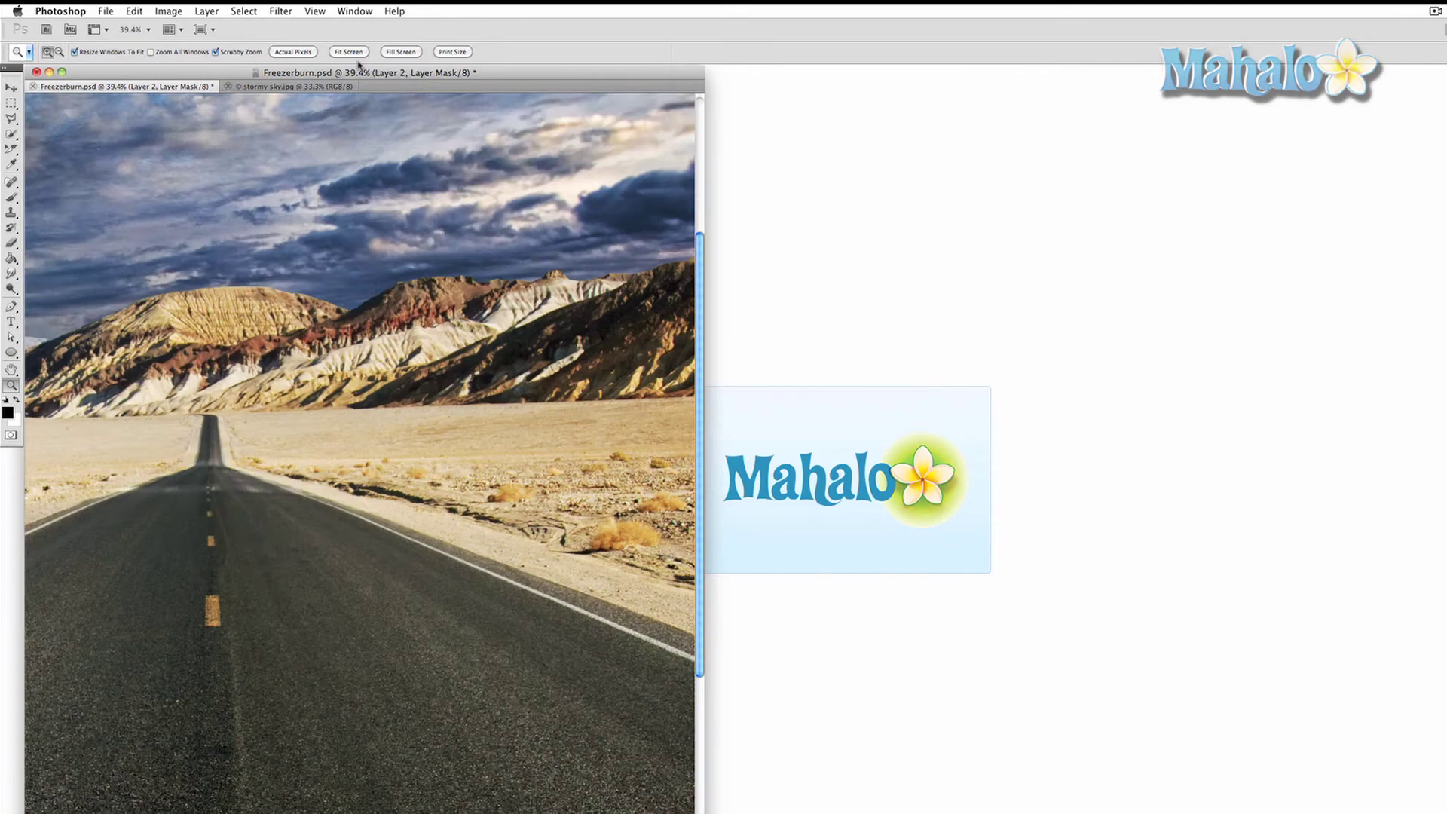
pyautogui.click(359, 55)
pyautogui.moveTo(366, 73); pyautogui.dragTo(892, 71)
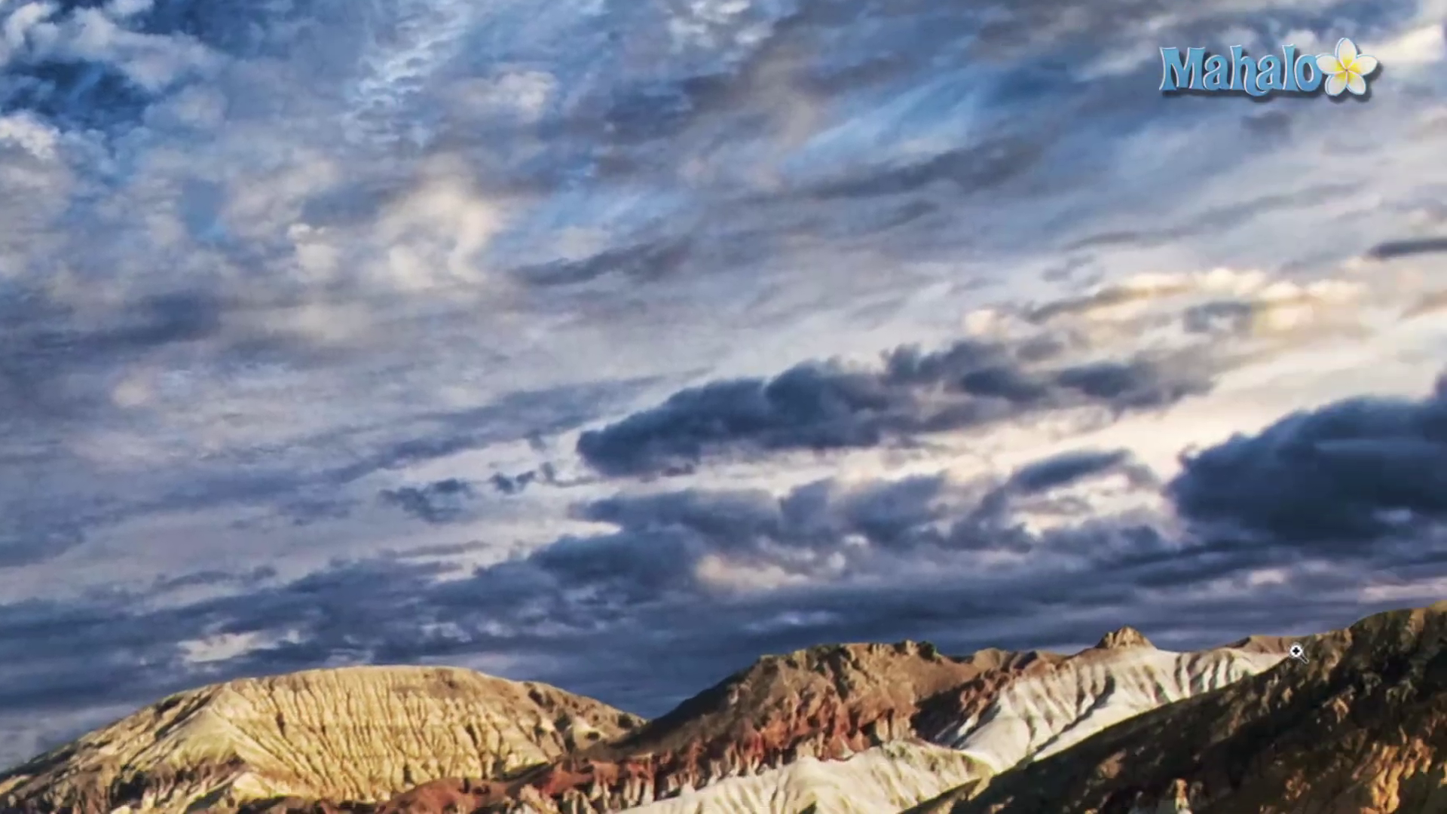
pyautogui.click(1297, 651)
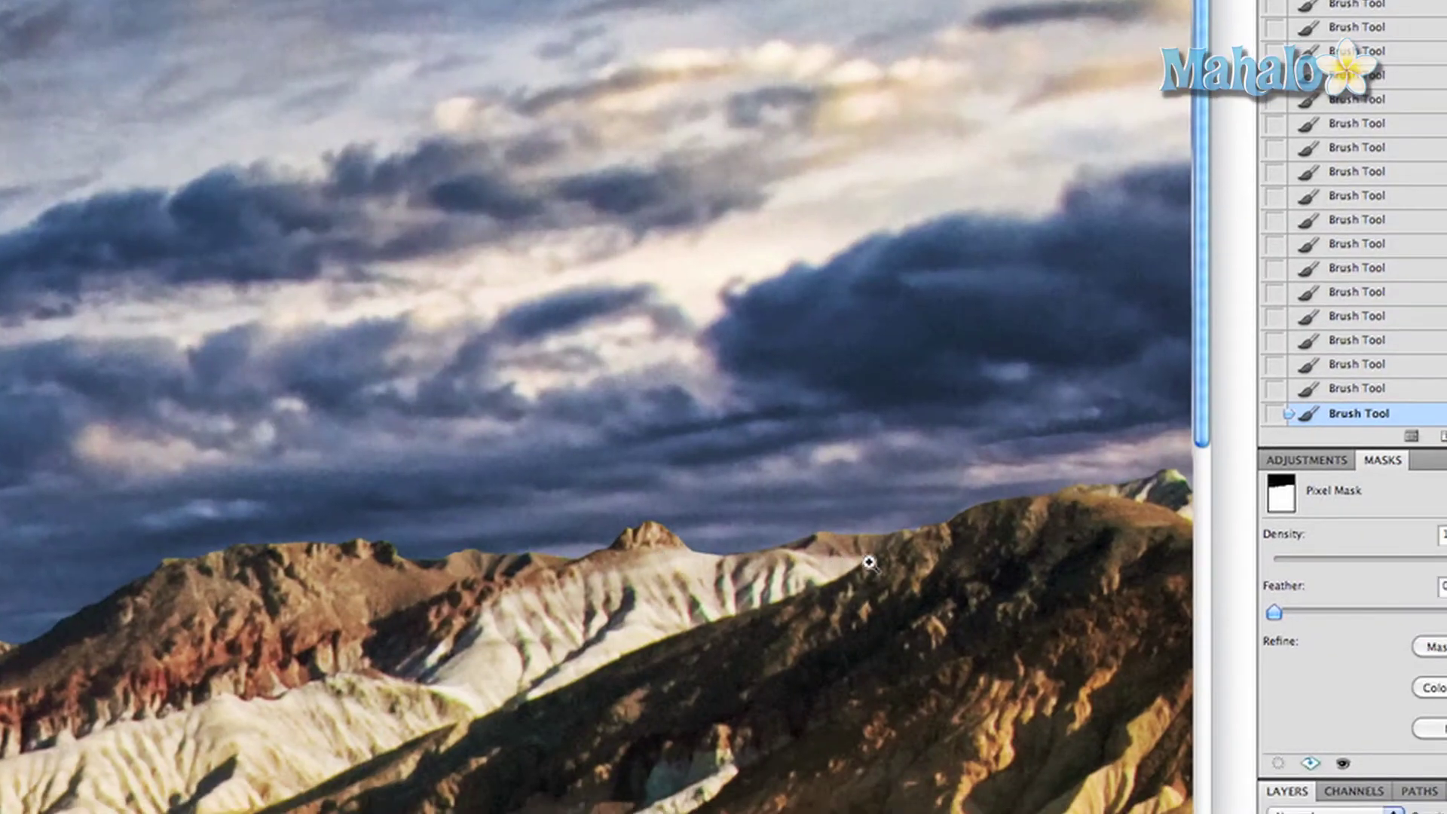
pyautogui.click(1285, 657)
pyautogui.press('b')
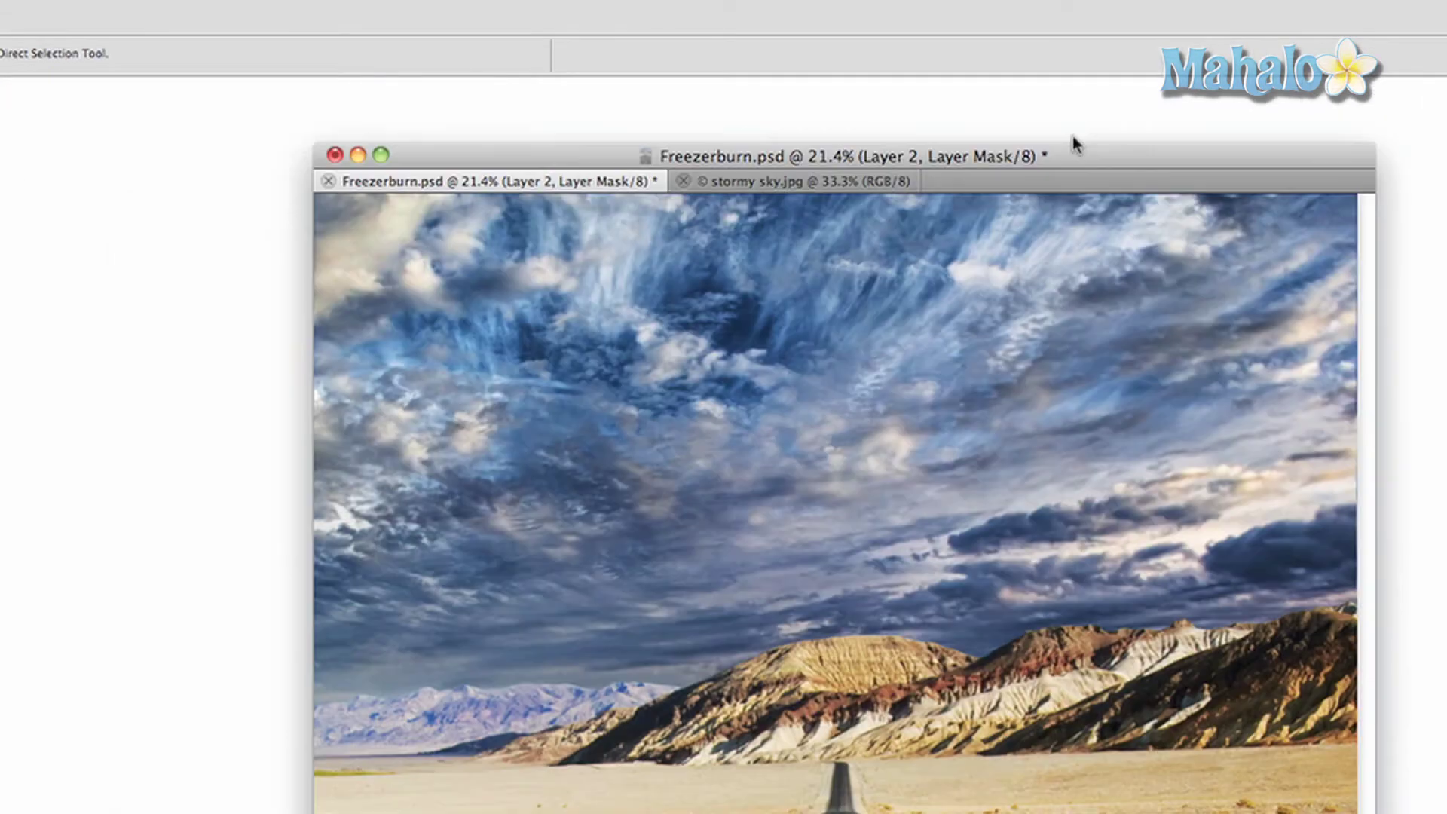
pyautogui.moveTo(1076, 144); pyautogui.dragTo(1125, 122)
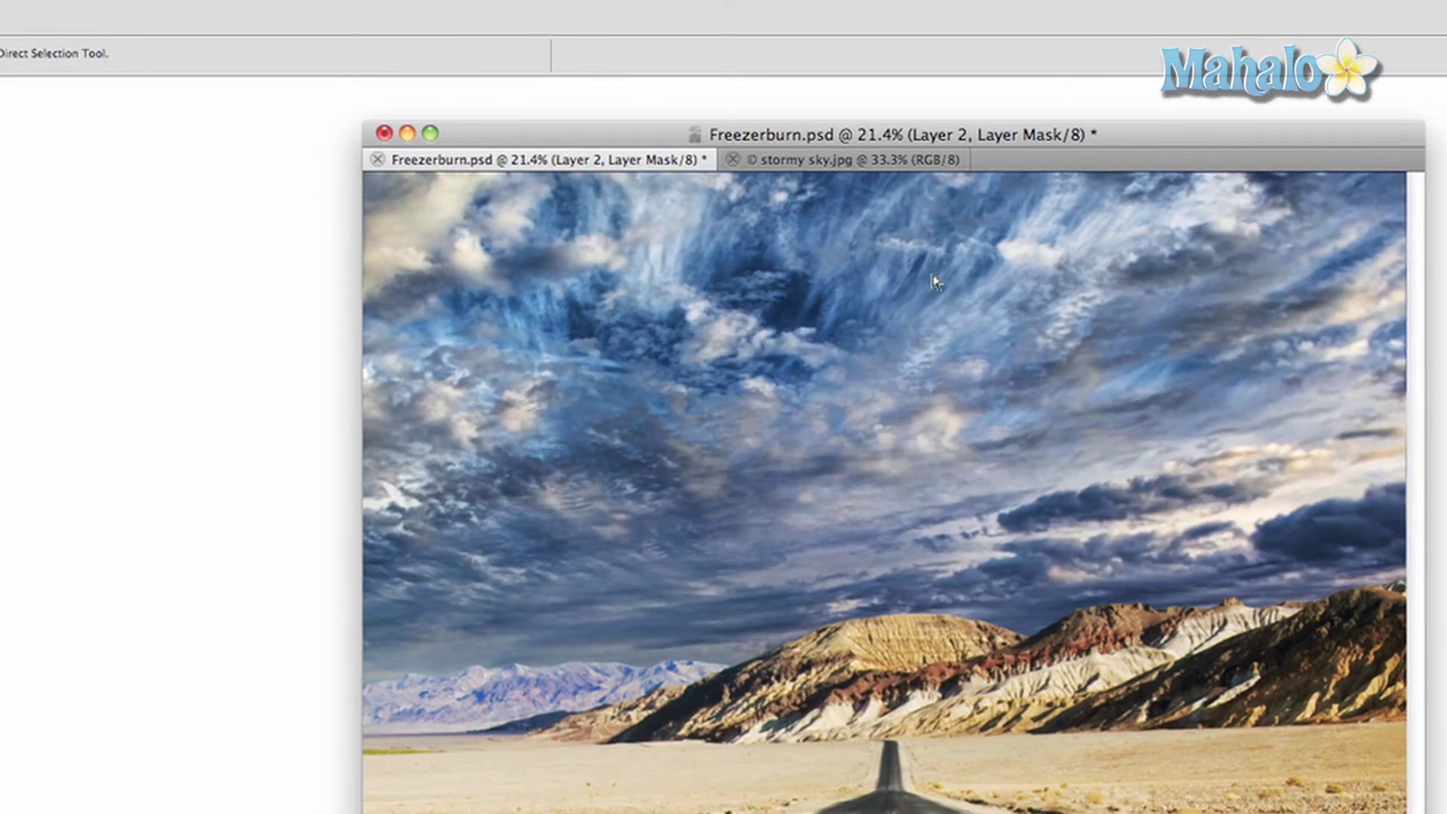